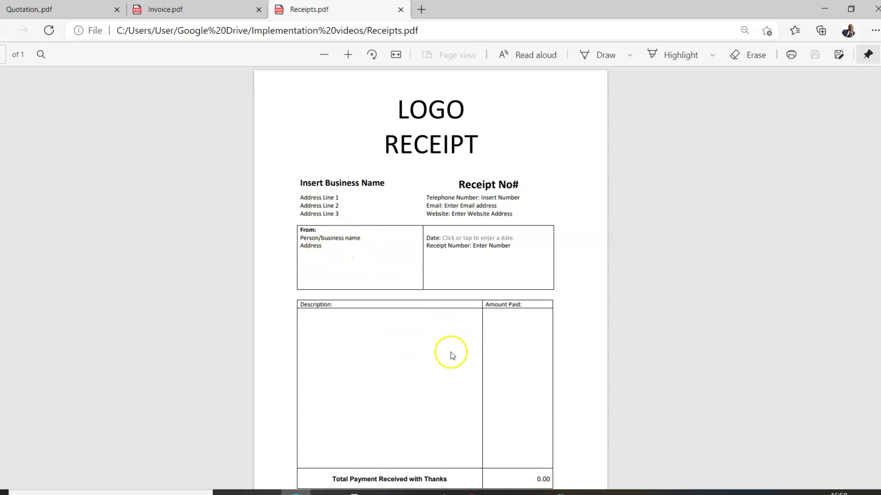
Look through Receipts.pdf, then switch to the Quotation.pdf sample with its item table
scroll(452, 356, "down", 2)
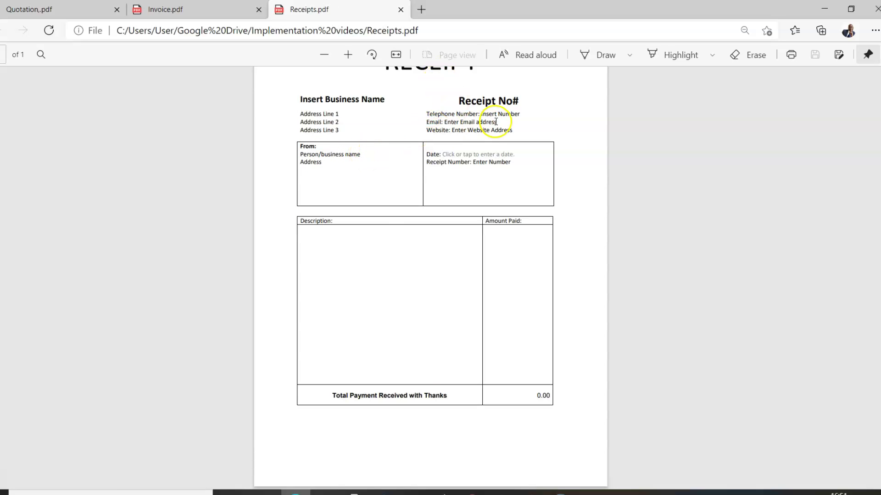
scroll(500, 119, "up", 2)
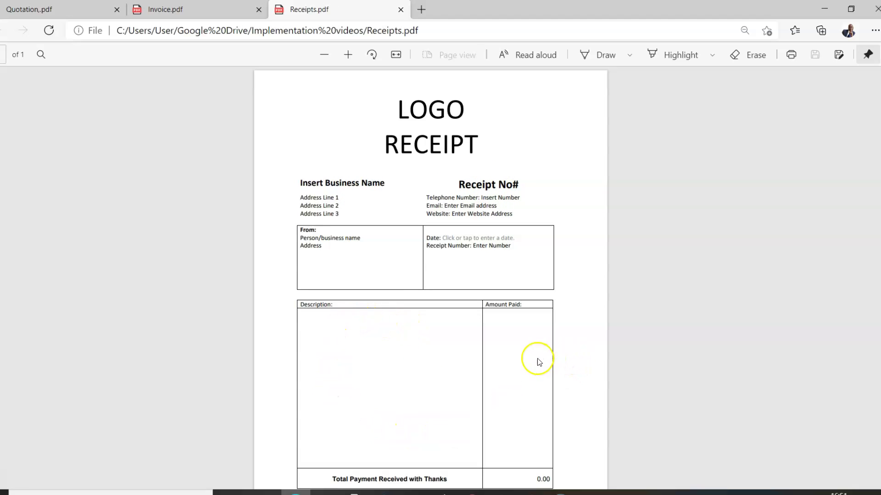
scroll(526, 335, "down", 1)
scroll(527, 335, "down", 1)
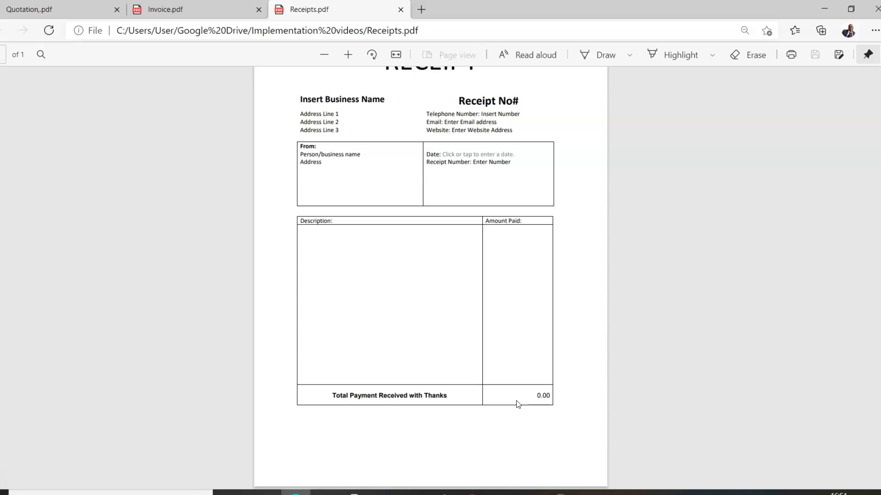
left_click(41, 9)
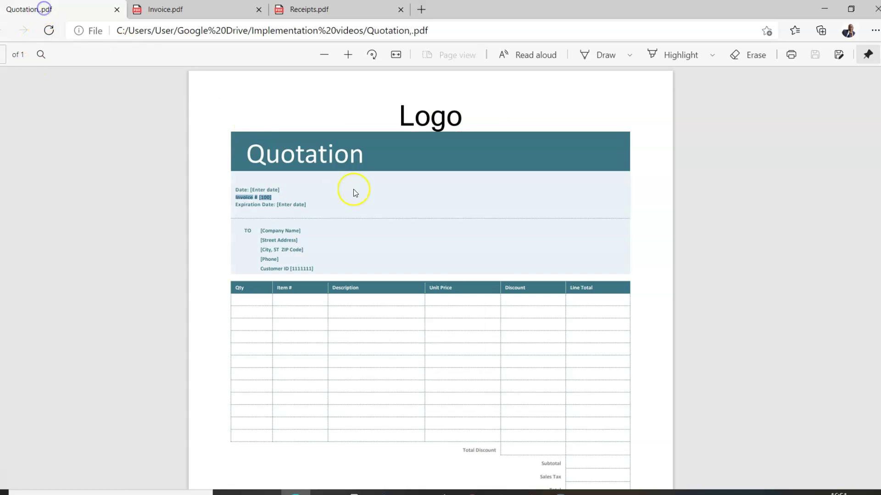
Scroll the sample quotation, then review the sample Invoice.pdf
scroll(389, 210, "down", 5)
scroll(390, 209, "up", 5)
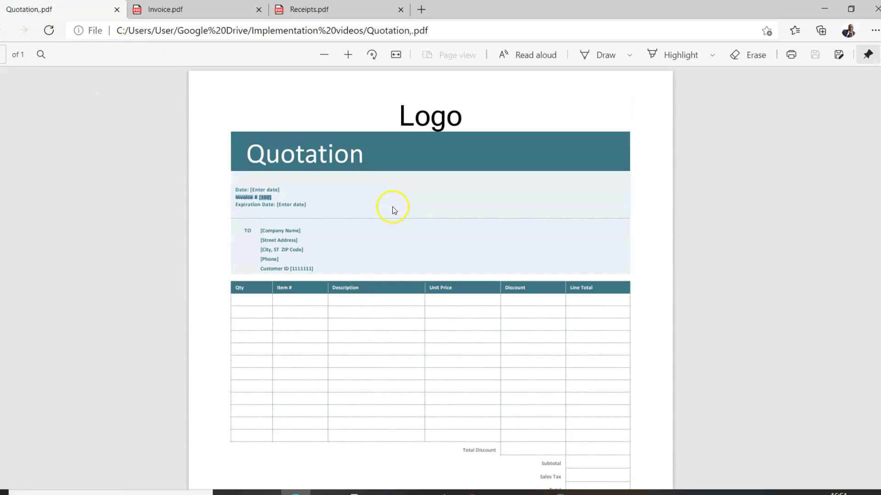
scroll(392, 210, "down", 5)
scroll(392, 207, "up", 5)
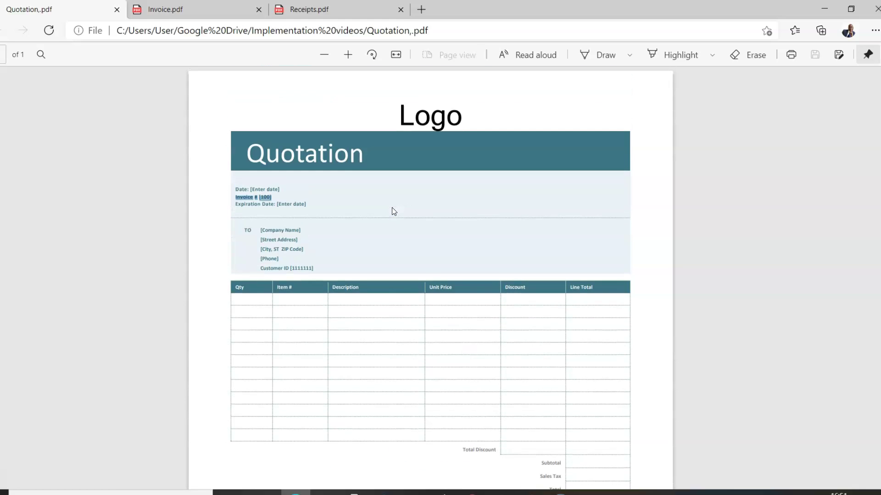
left_click(159, 11)
scroll(408, 219, "up", 5)
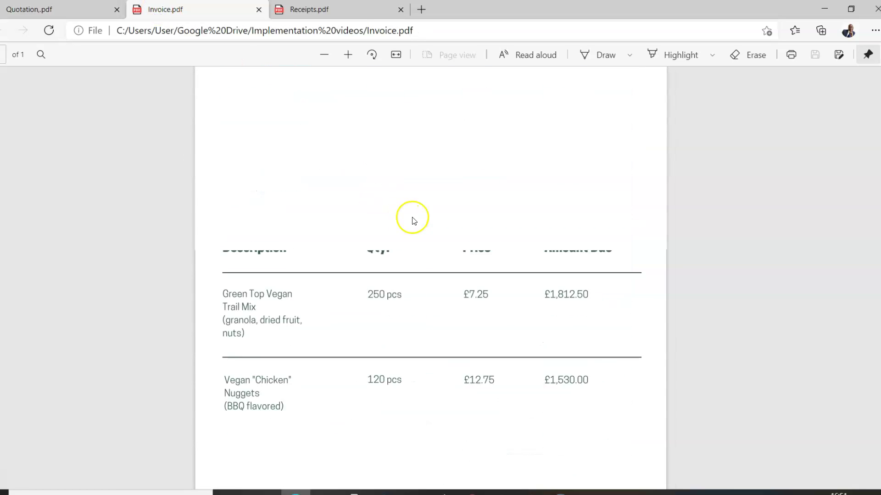
scroll(416, 219, "down", 5)
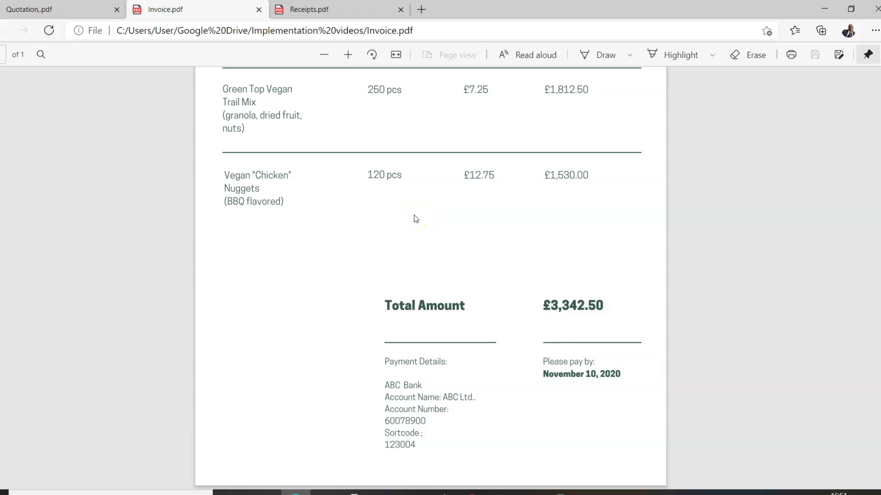
Look through the sample Receipts.pdf
left_click(338, 11)
scroll(401, 138, "up", 2)
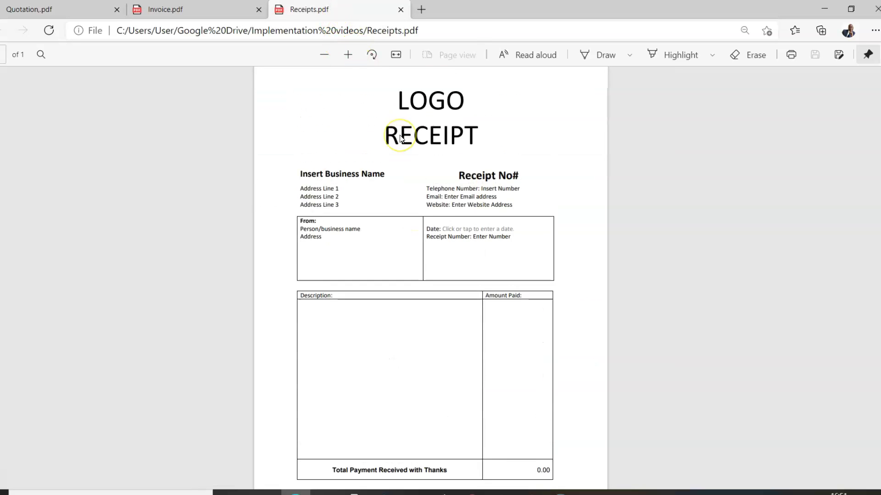
scroll(401, 137, "down", 2)
scroll(401, 139, "up", 2)
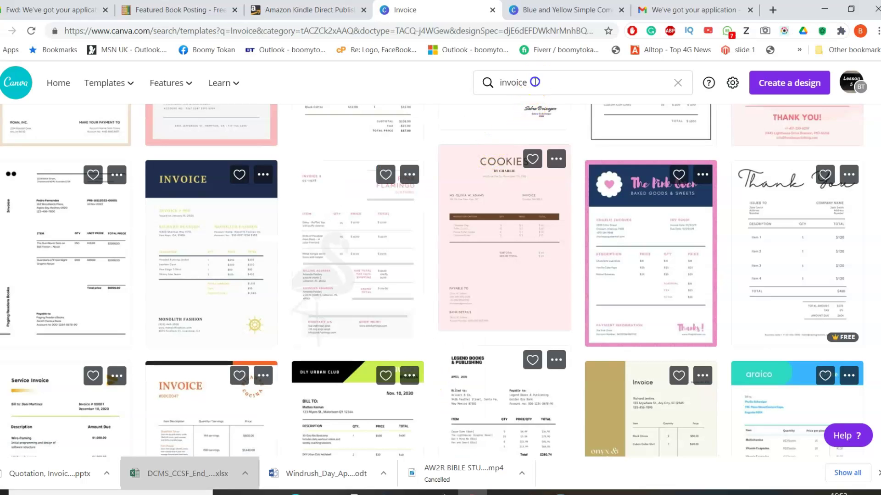
Search Canva for 'invoice' templates and open the orange and black food-business INVOICE template
left_click(534, 81)
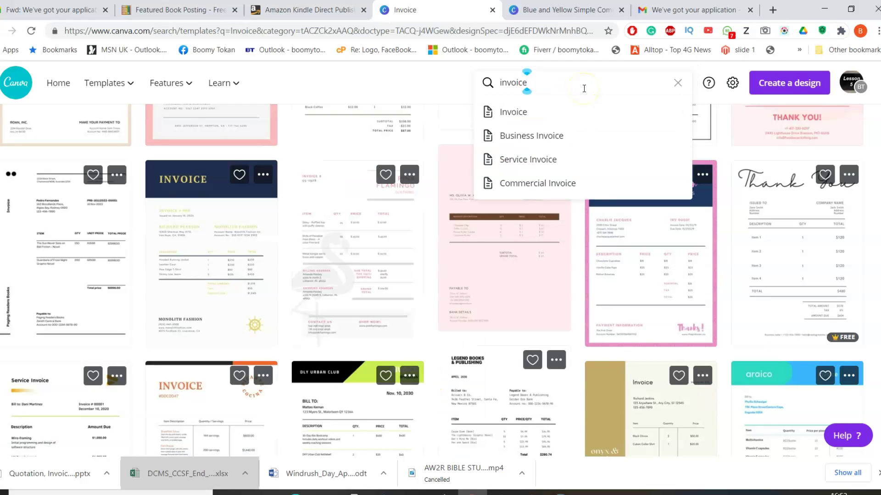
key("Return")
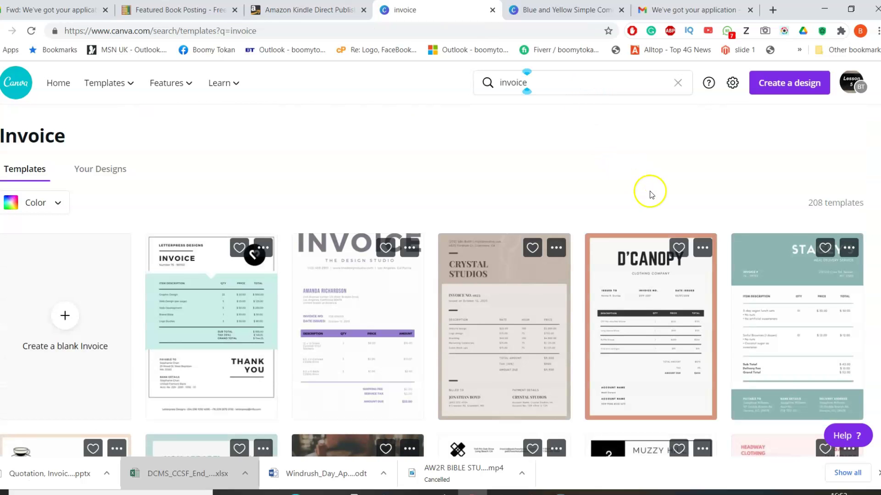
scroll(635, 196, "down", 5)
scroll(635, 196, "down", 2)
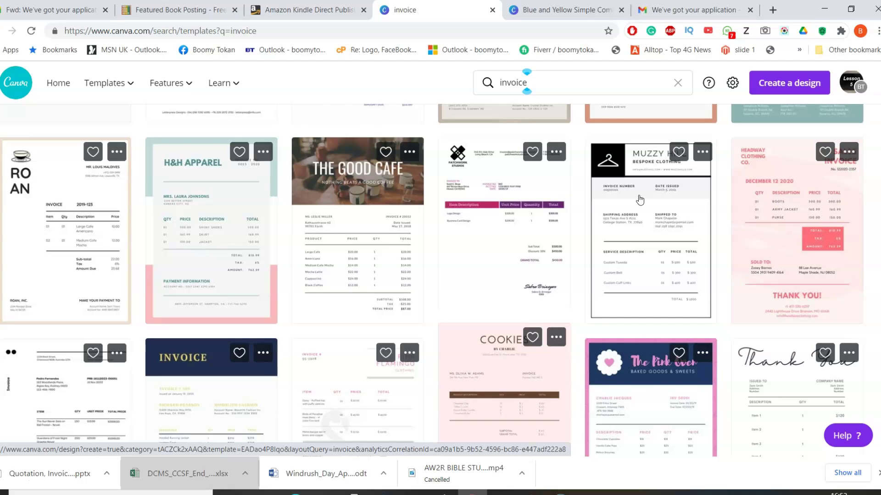
left_click(520, 81)
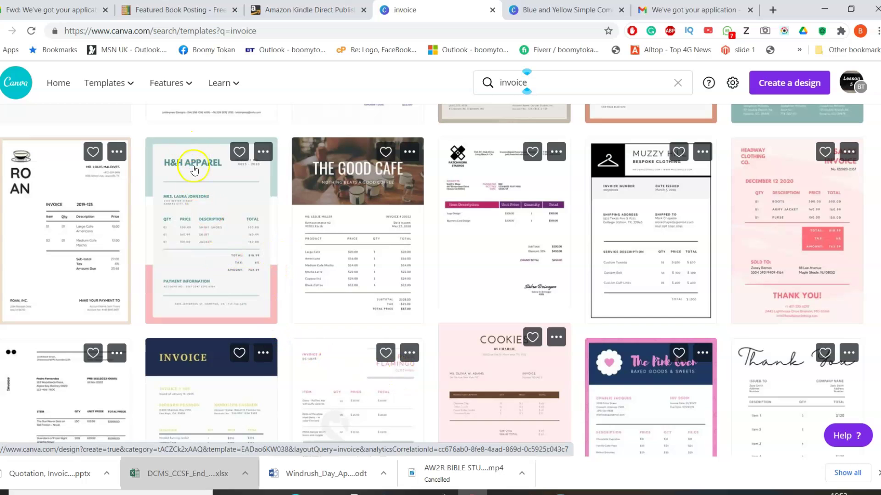
scroll(655, 382, "down", 5)
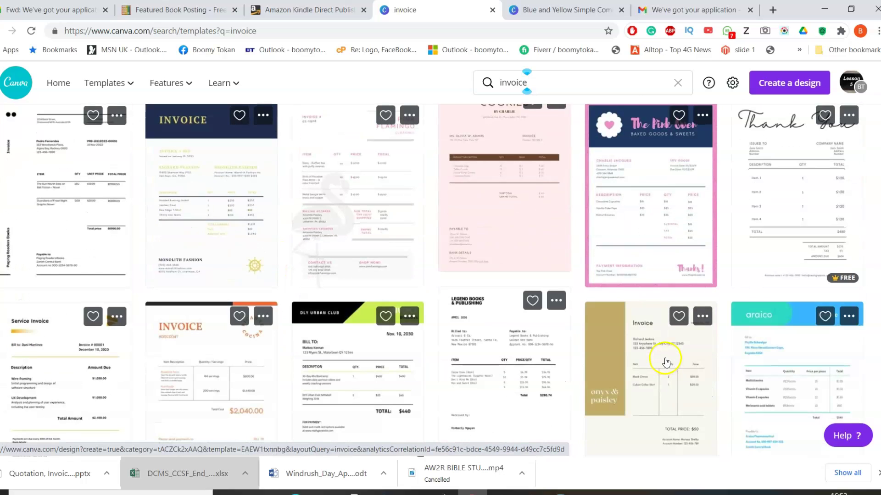
scroll(666, 362, "down", 1)
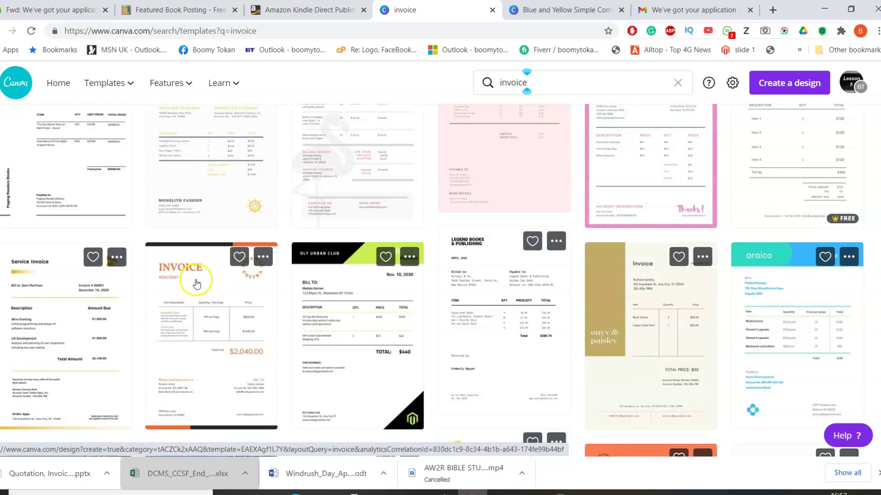
left_click(195, 282)
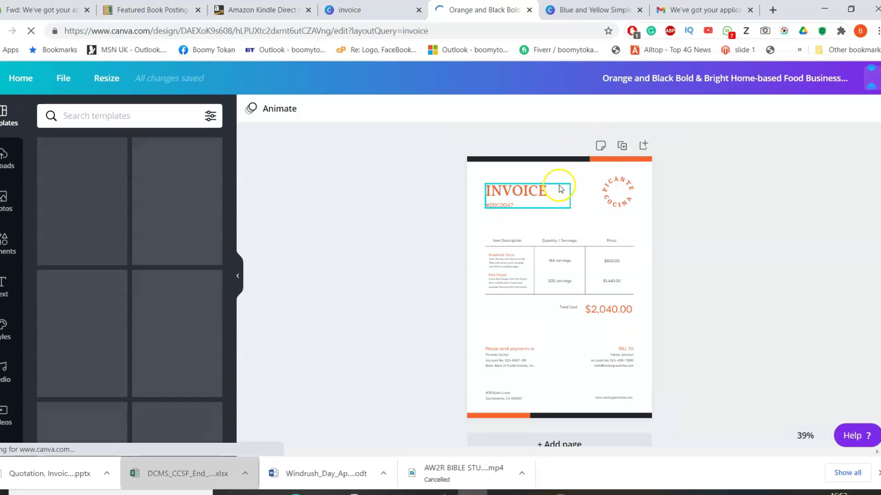
Duplicate the invoice page twice to make a three-page design
left_click(612, 146)
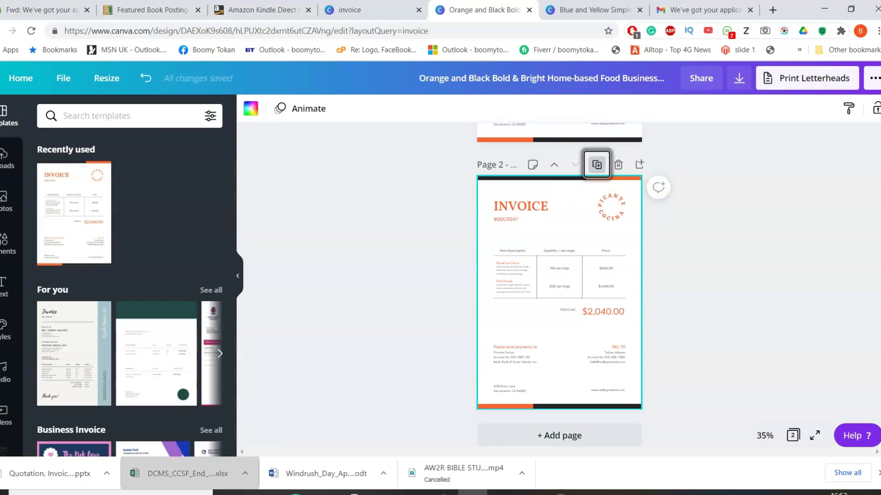
left_click(596, 164)
scroll(596, 164, "up", 10)
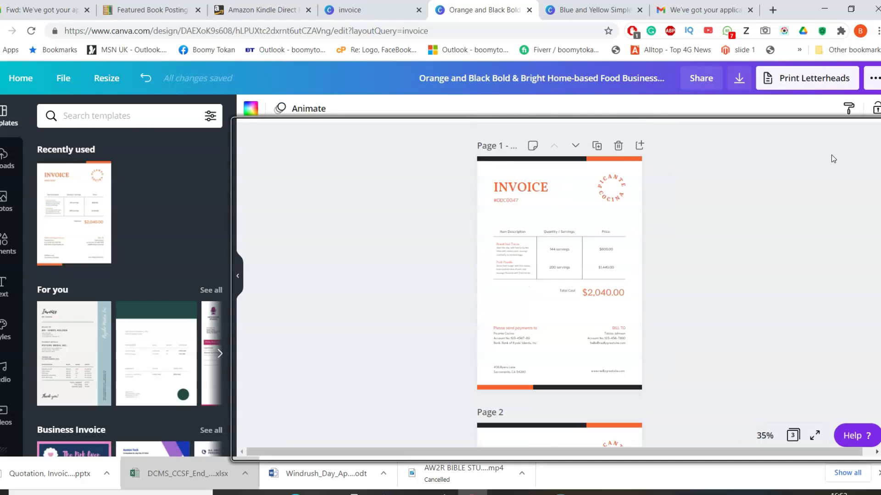
Change the page 1 heading from INVOICE to QUOTATION, widened to fit one line
left_click(531, 188)
left_click(545, 186)
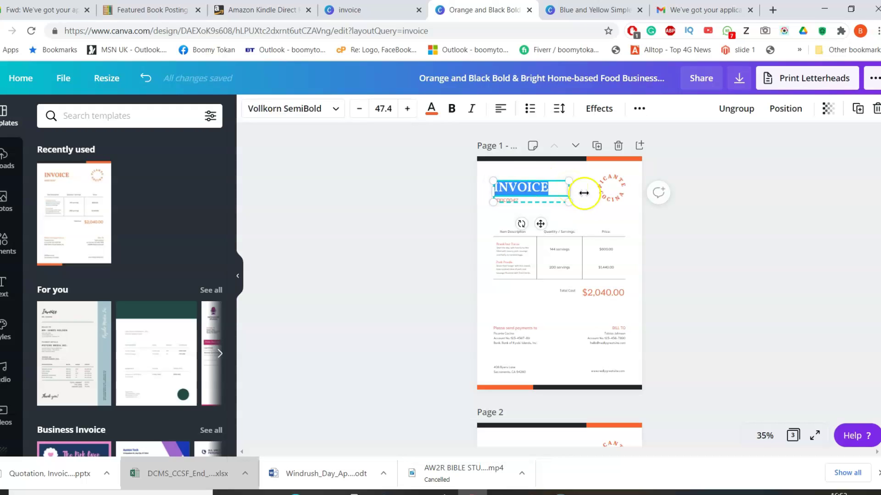
type("QUOTATION")
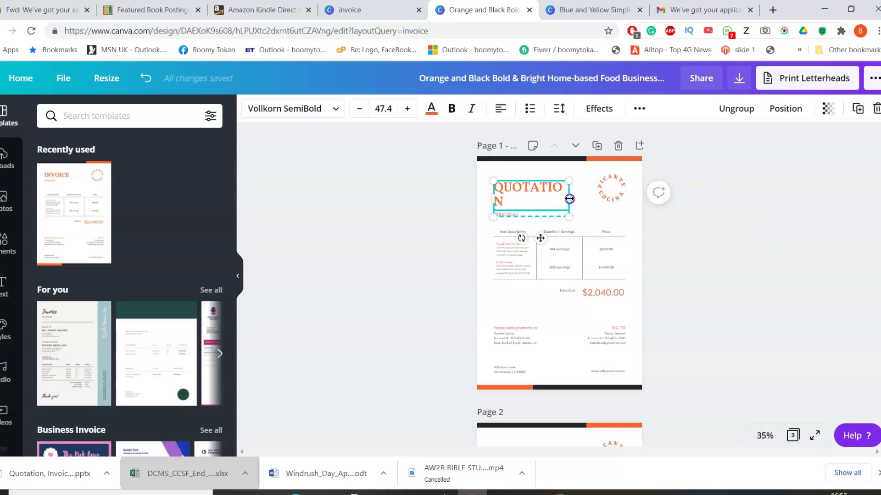
left_click_drag(573, 198, 586, 198)
left_click(520, 200)
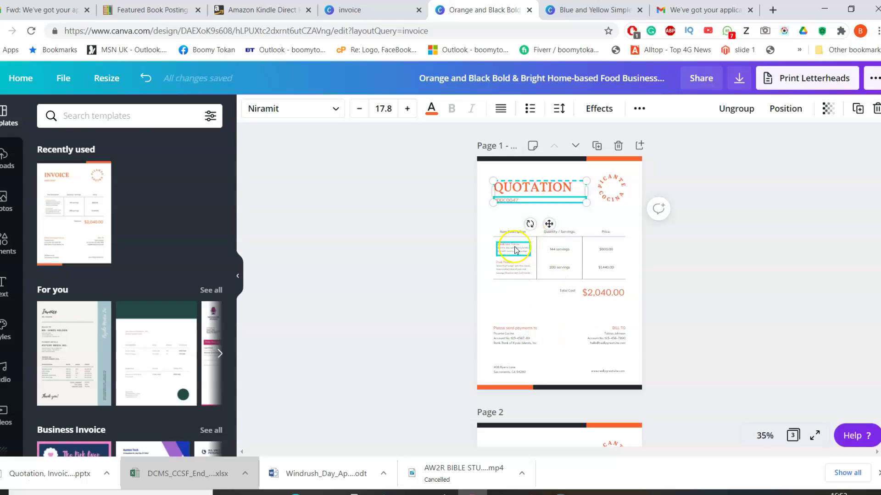
Zoom to 75%, delete the Breakfast Tacos item and move Pork Posole into row one
left_click(778, 435)
left_click(759, 274)
left_click(472, 211)
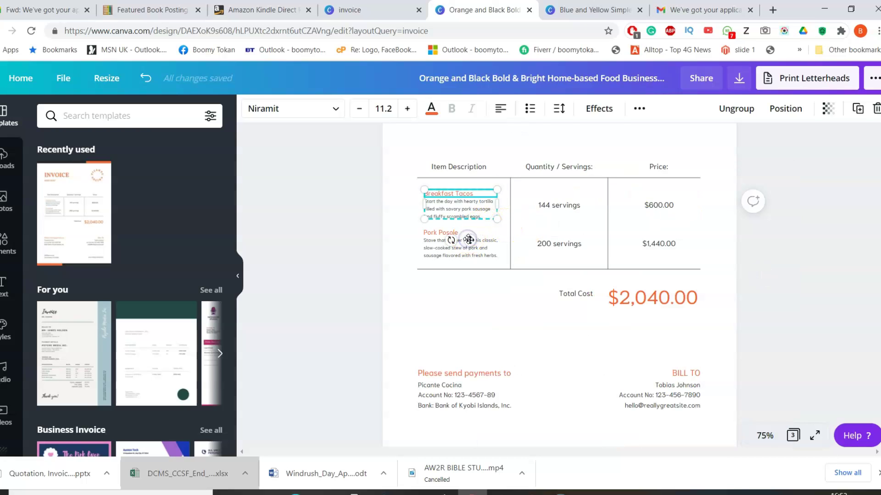
key("Delete")
left_click(467, 210)
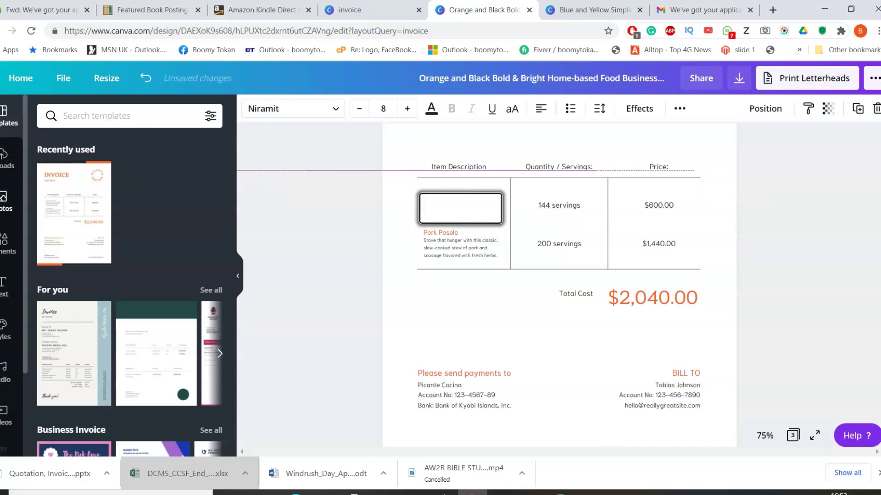
key("Delete")
left_click_drag(449, 236, 453, 213)
Delete the second row's 200 servings quantity and $1,440.00 price
left_click(581, 246)
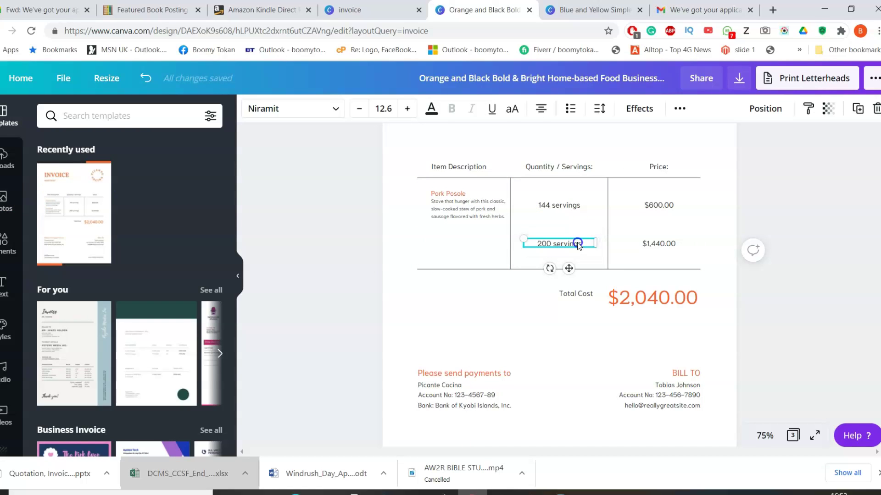
key("Delete")
left_click(665, 244)
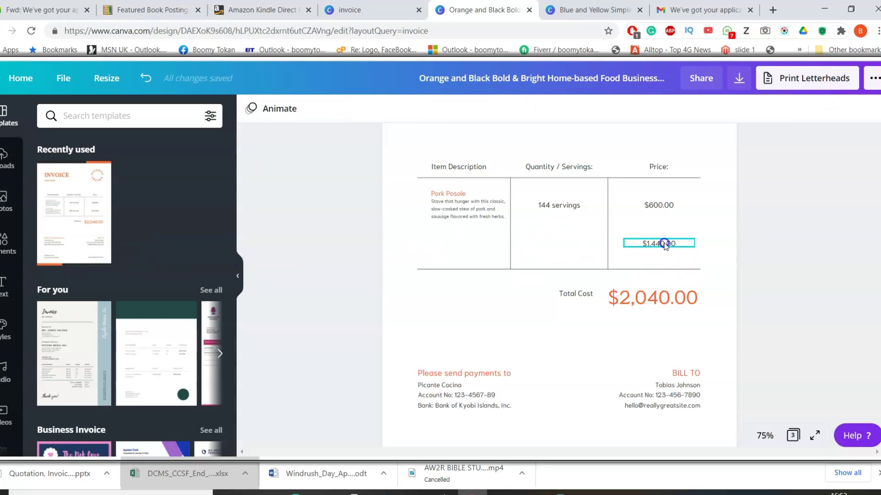
key("Delete")
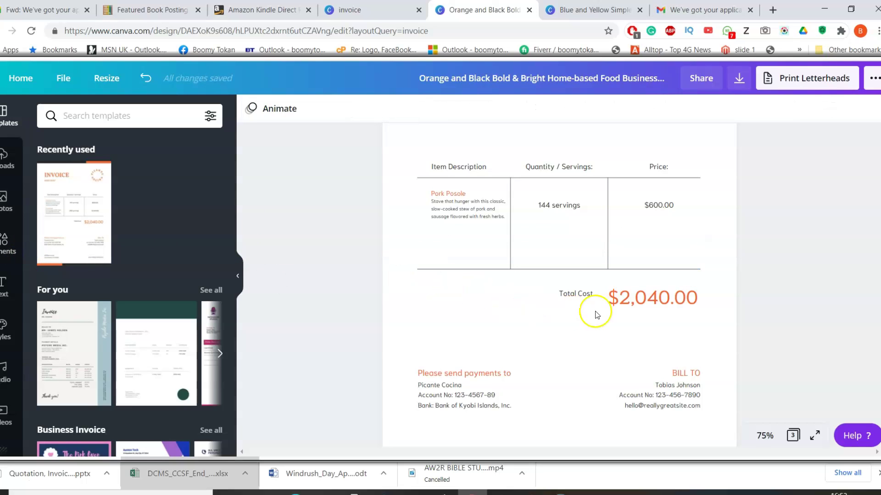
Change the $2,040.00 total cost to £600
left_click(645, 297)
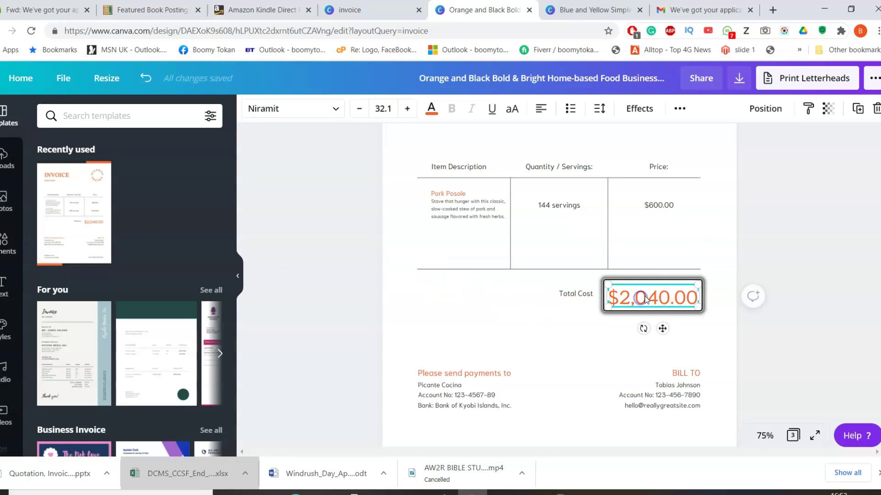
double_click(671, 297)
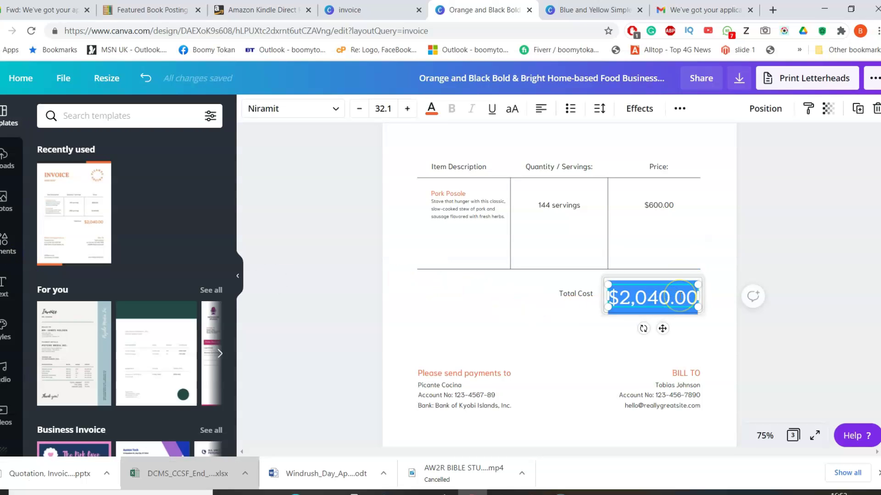
type("$")
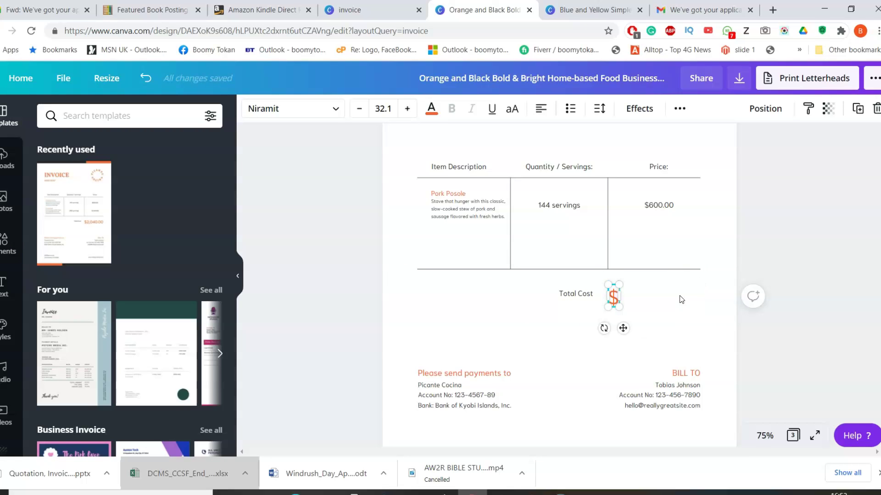
key("BackSpace")
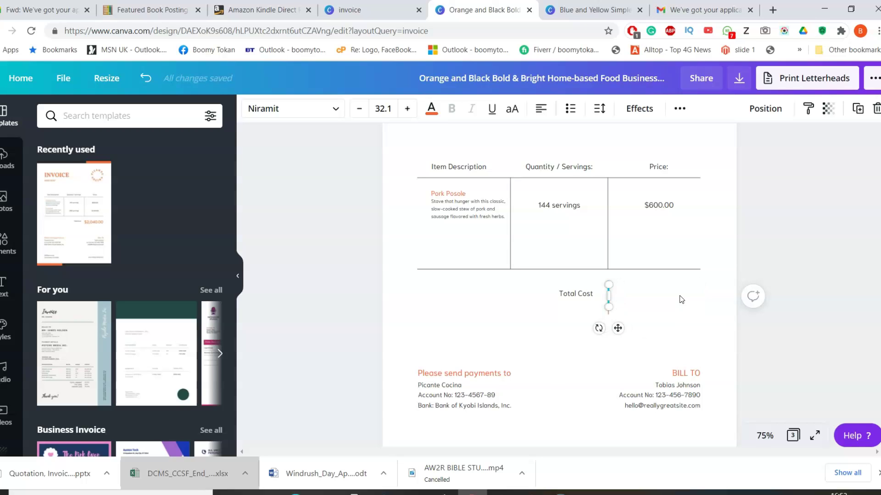
type("£600")
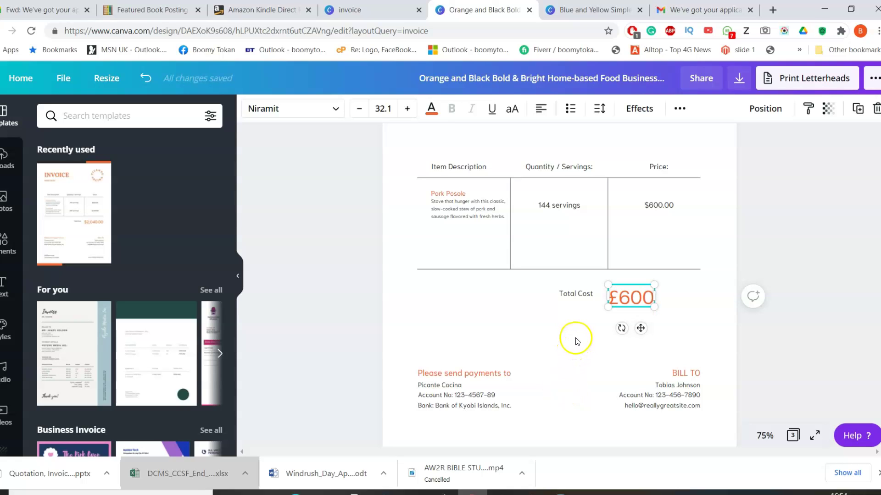
Scroll down past the QUOTATION page and page 2 to reach the top of page 3
scroll(579, 343, "down", 3)
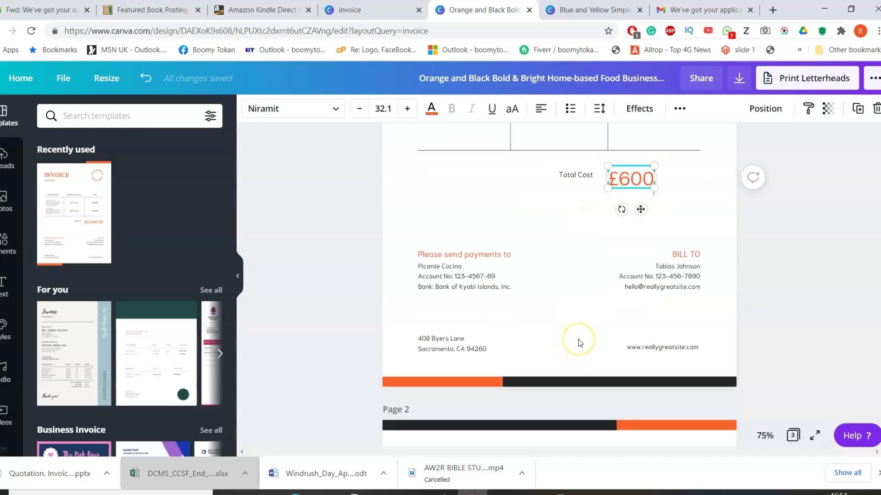
scroll(579, 343, "up", 6)
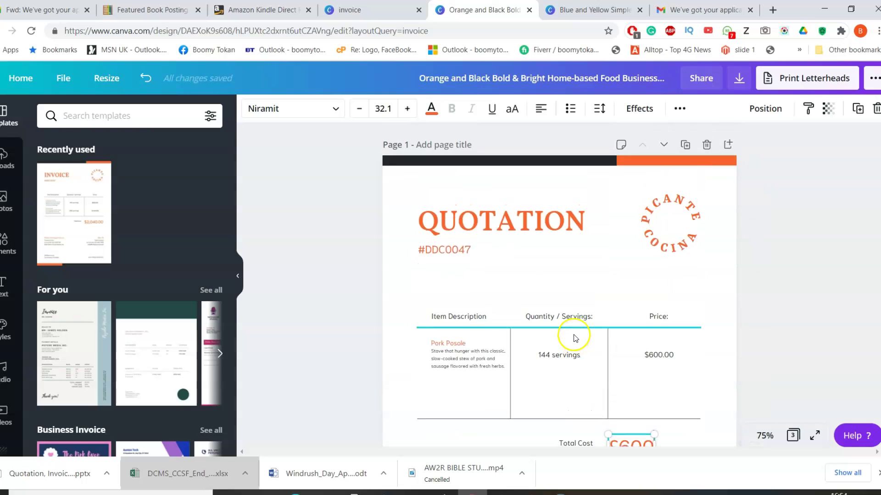
scroll(573, 339, "down", 6)
scroll(573, 342, "up", 4)
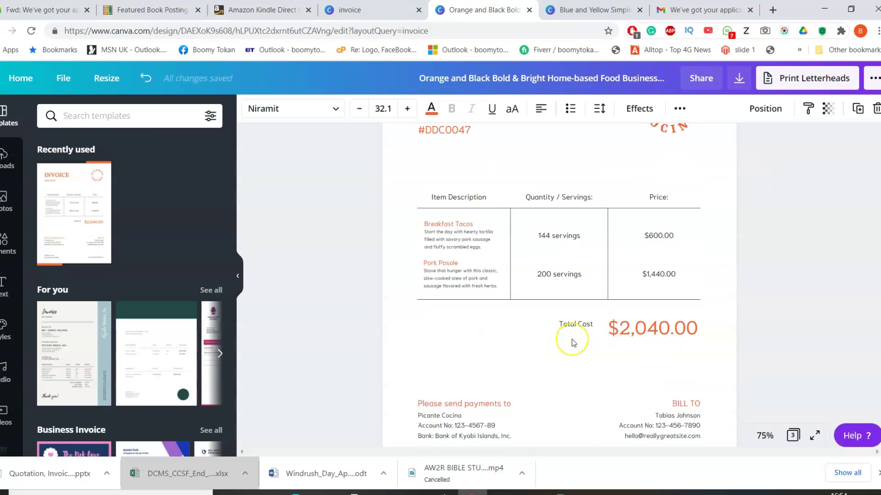
scroll(572, 342, "up", 3)
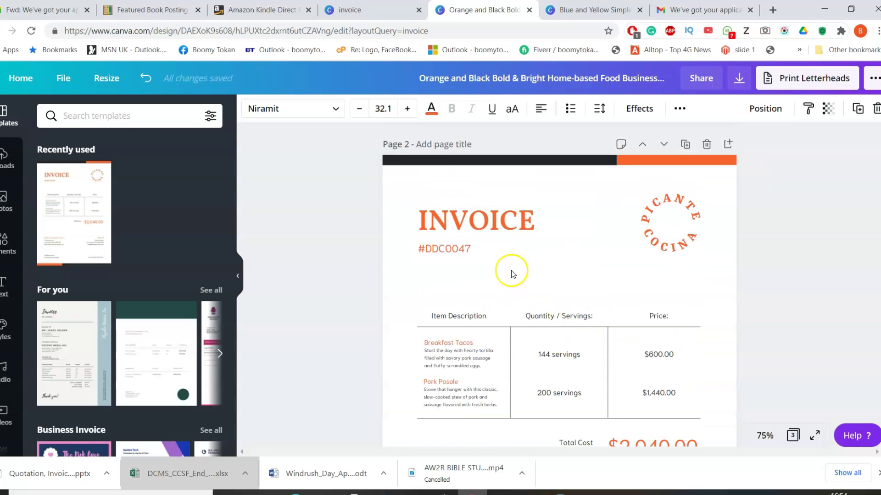
scroll(513, 274, "down", 6)
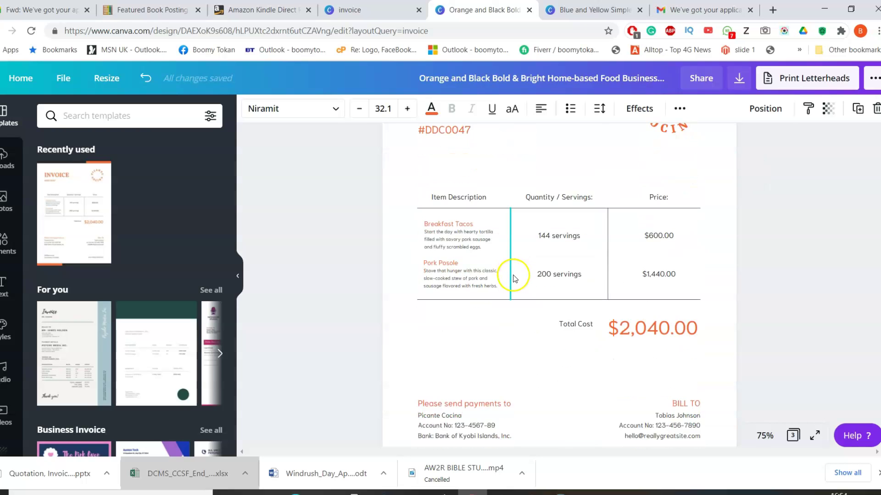
scroll(515, 278, "down", 7)
Change the page 3 heading from INVOICE to RECEIPT
left_click(507, 233)
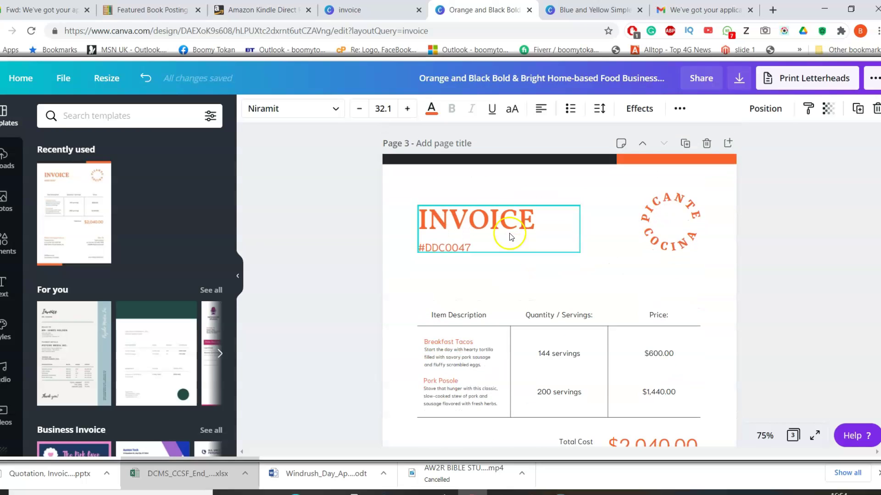
left_click(540, 225)
double_click(539, 223)
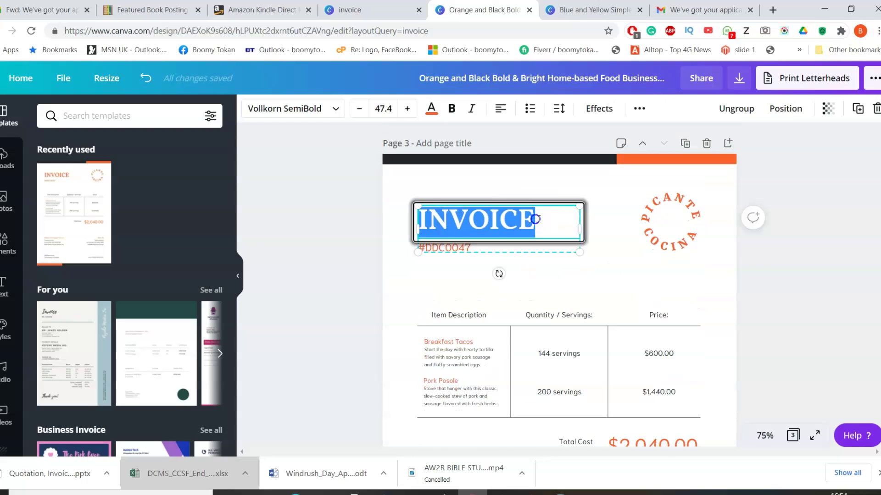
type("RE")
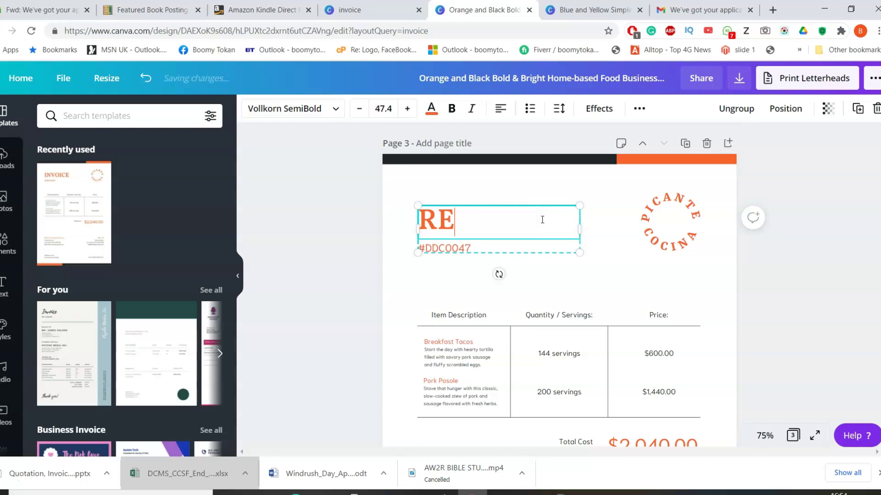
type("CEIPT")
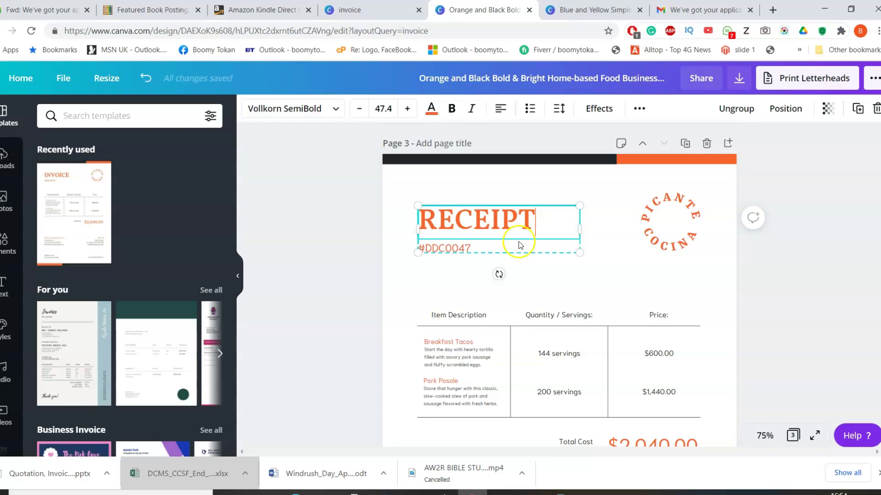
Lengthen the reference number under the RECEIPT heading by two digits
left_click(477, 246)
left_click(477, 247)
left_click(478, 246)
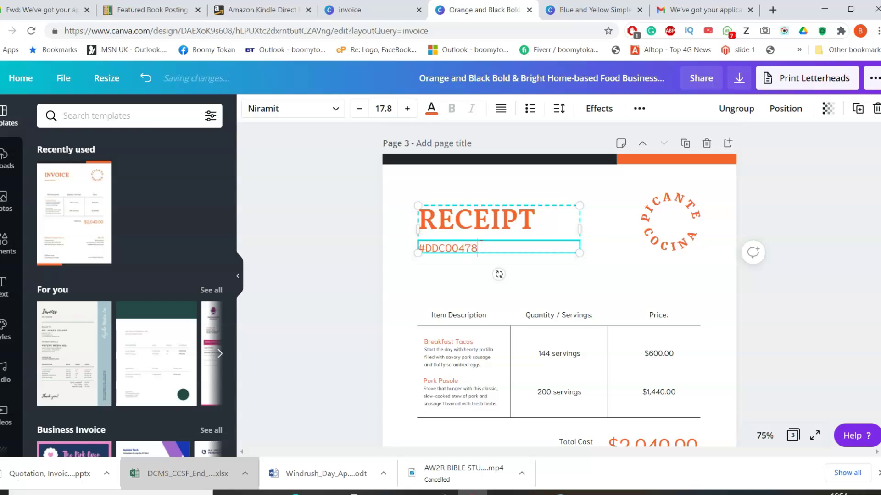
left_click(471, 351)
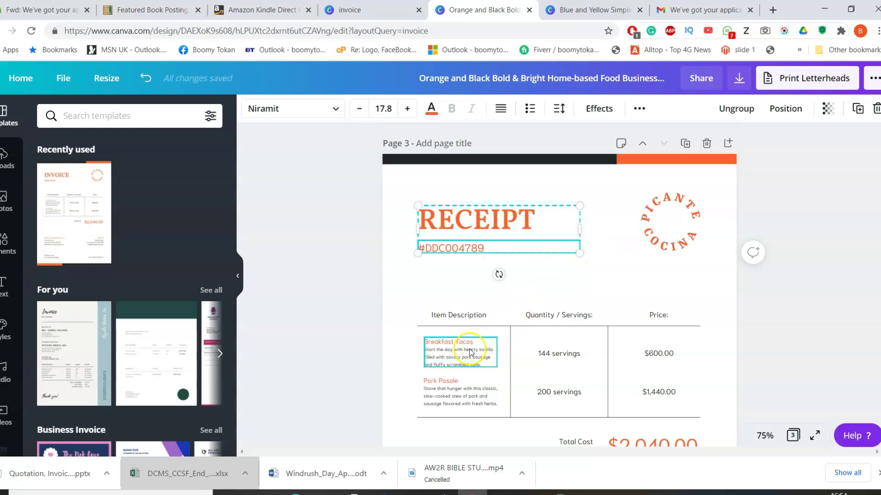
Remove the Pork Posole item with its 200 servings and $1,440.00 cells from the receipt table
left_click(464, 315)
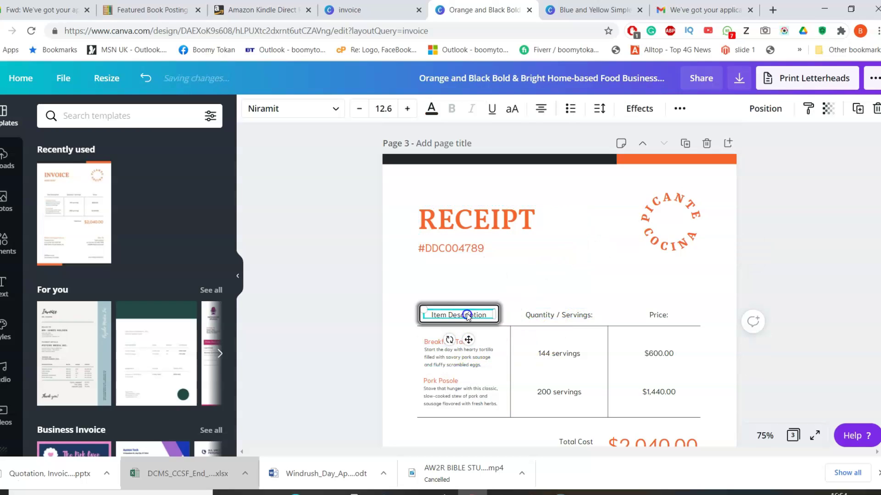
left_click(555, 320)
left_click_drag(481, 394, 510, 405)
key("Delete")
left_click(558, 392)
key("Delete")
left_click(665, 394)
key("Delete")
Delete the 'Please send payments to' payment instructions block
scroll(452, 373, "down", 5)
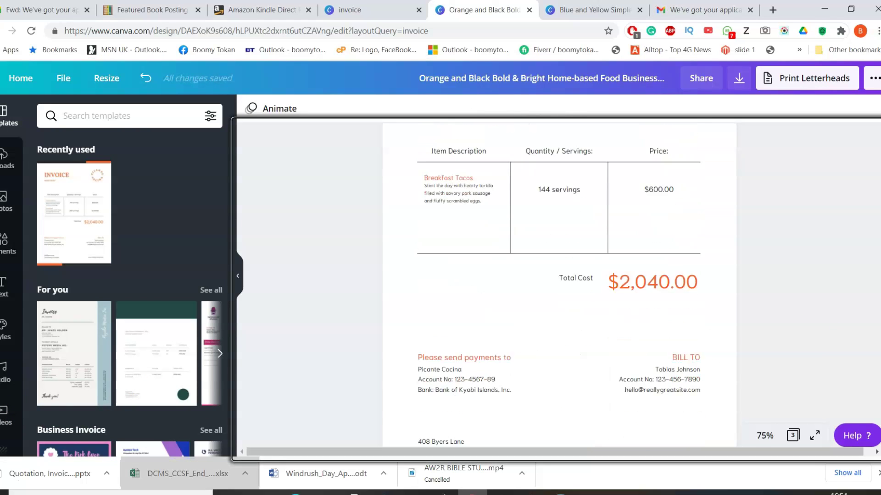
left_click(433, 330)
key("Delete")
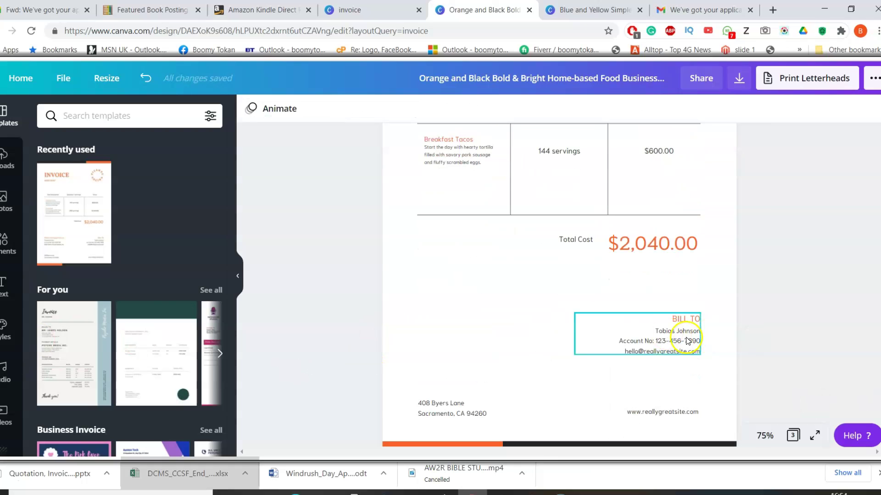
left_click(688, 340)
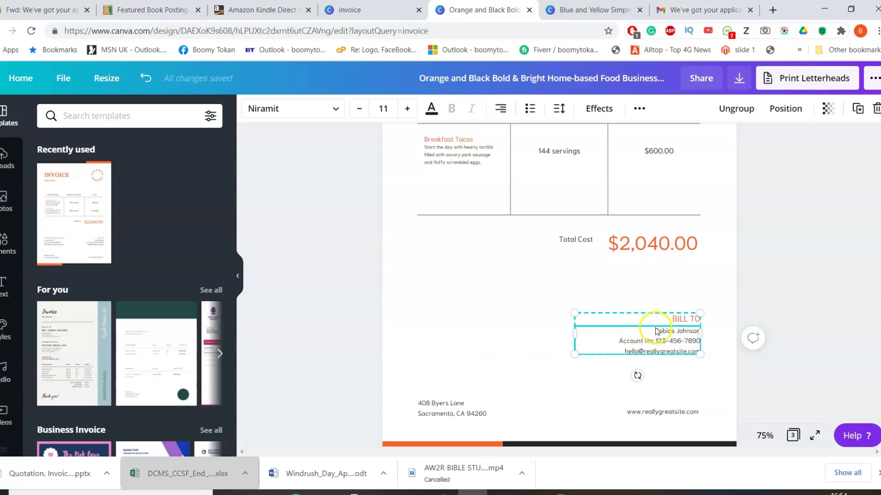
Reword the receipt's orange BILL TO heading to 'RECEIPT TO:'
left_click(673, 320)
left_click(687, 320)
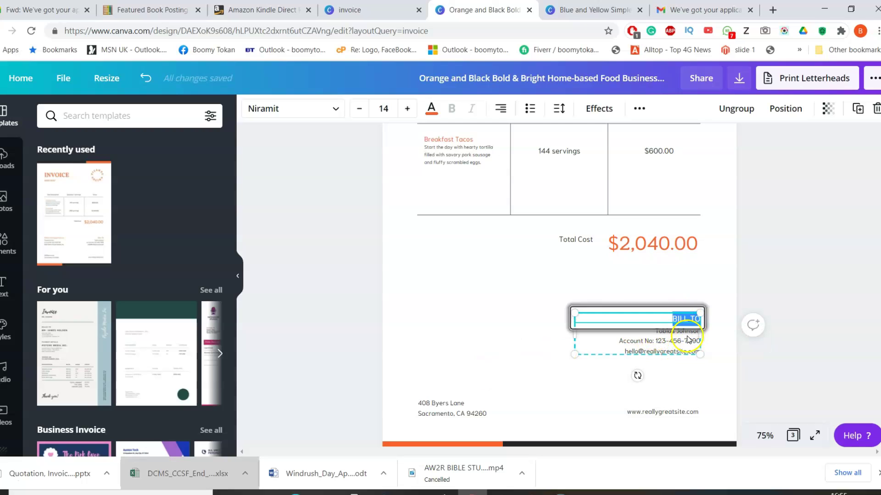
type("RE")
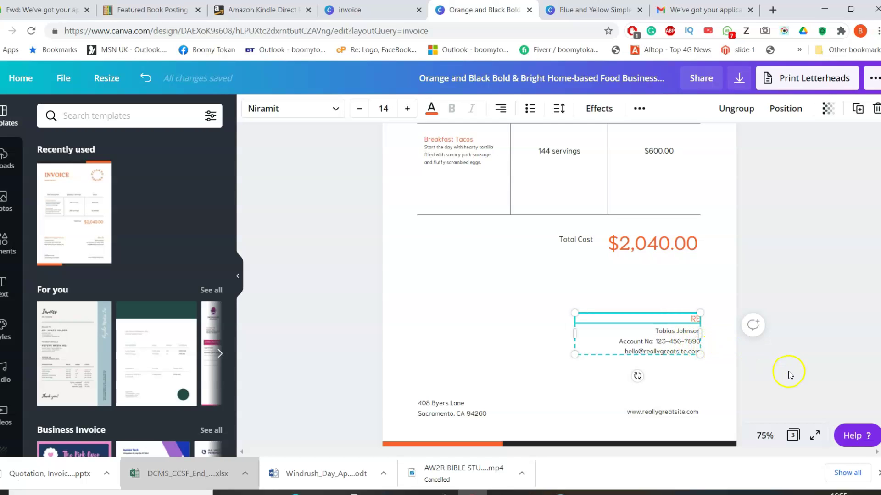
type("CEIPT TO:")
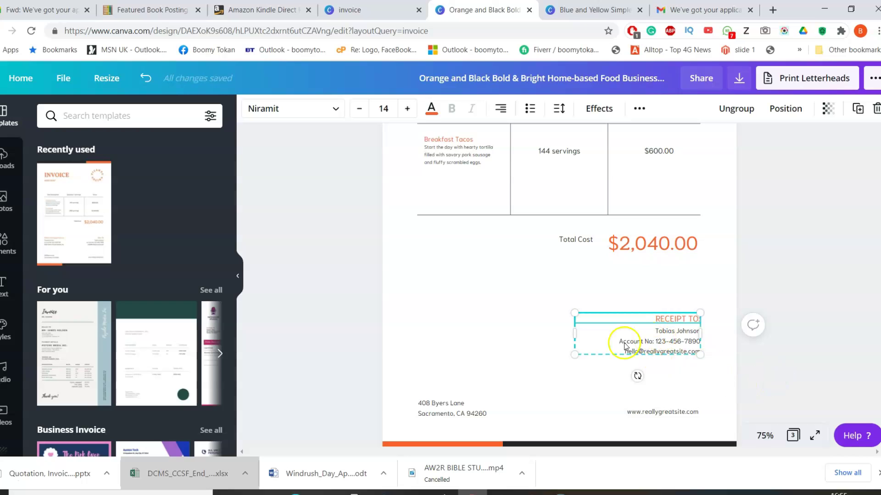
left_click(448, 407)
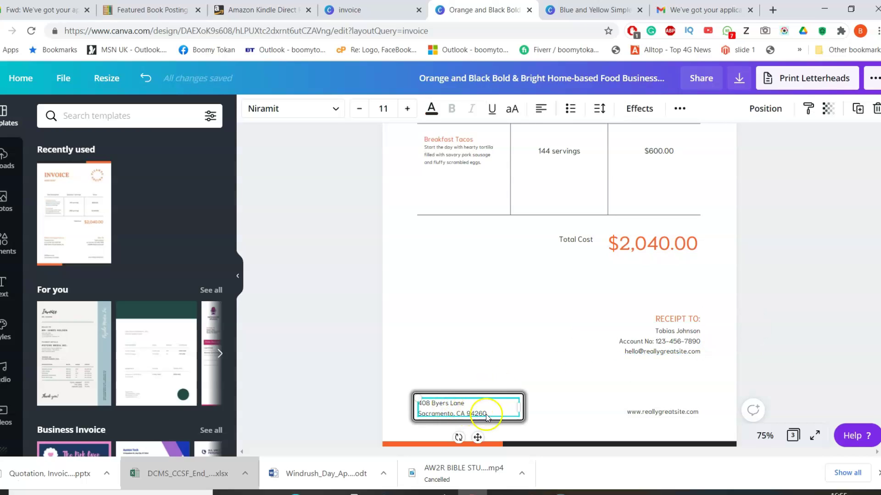
double_click(488, 414)
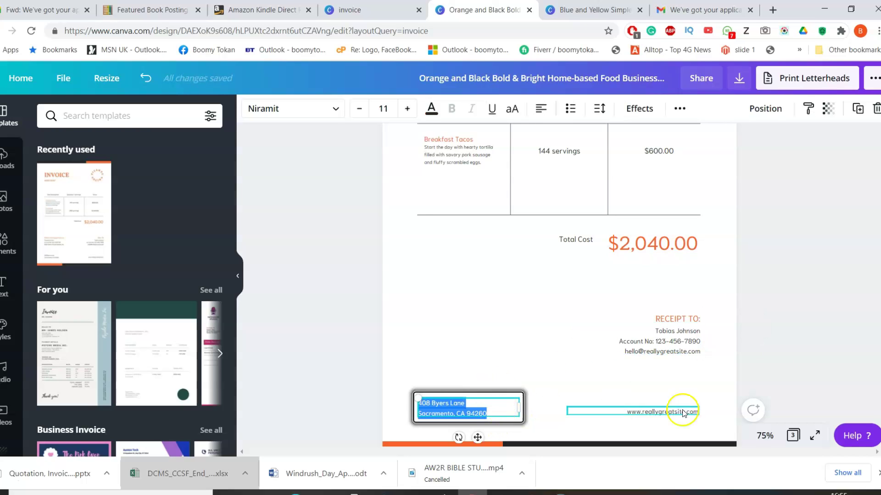
left_click(577, 358)
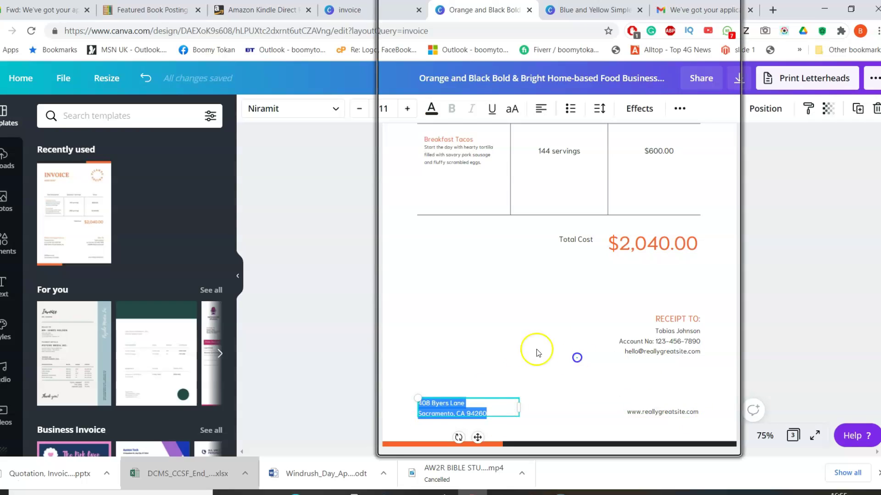
left_click(489, 396)
right_click(477, 403)
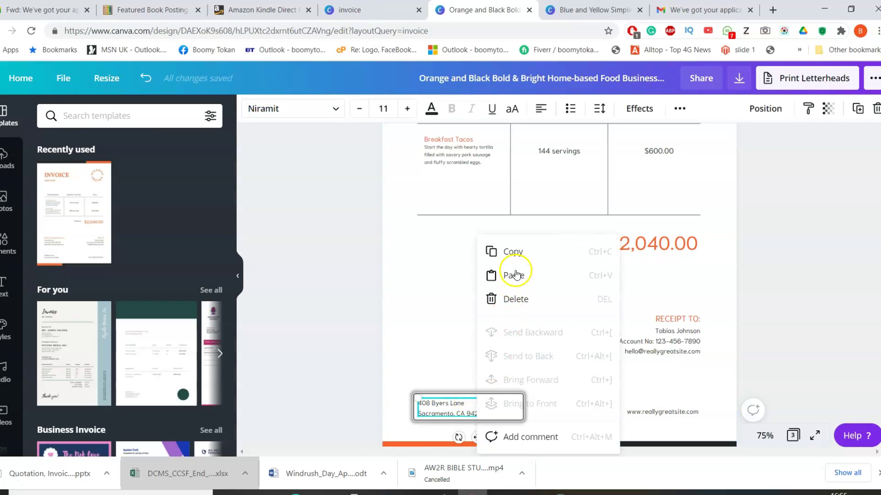
left_click(513, 251)
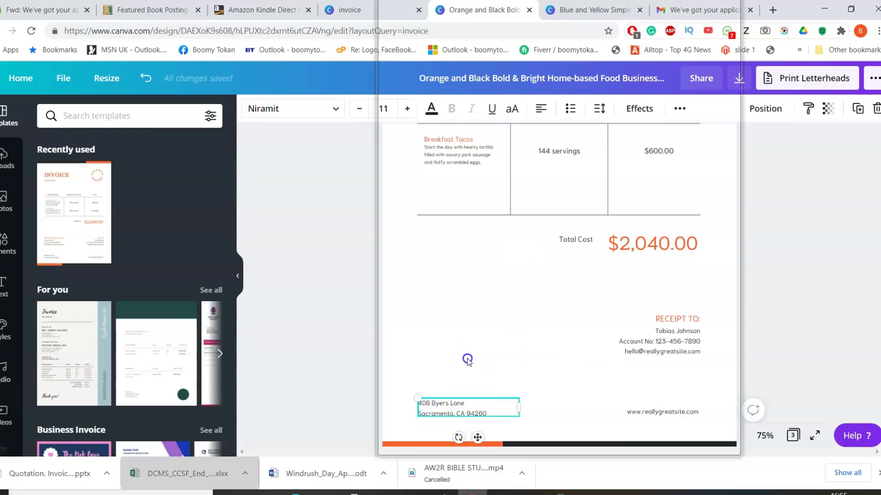
right_click(468, 361)
left_click(484, 394)
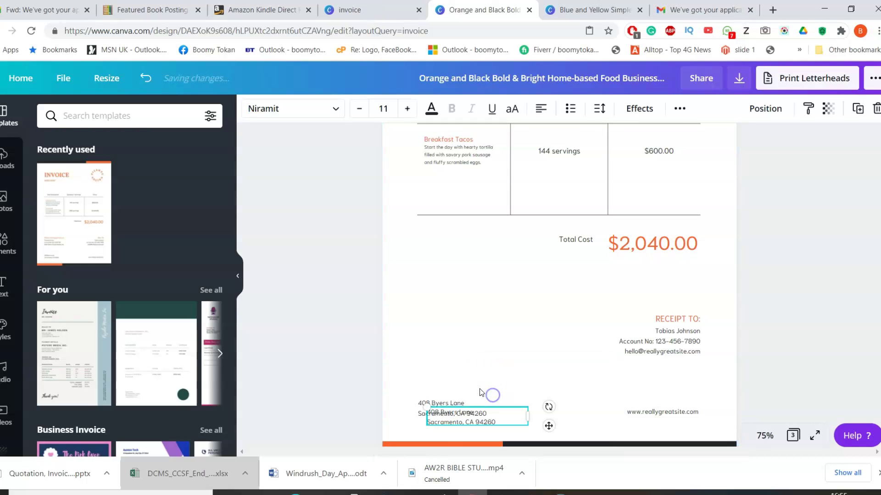
left_click_drag(464, 407, 449, 358)
double_click(462, 364)
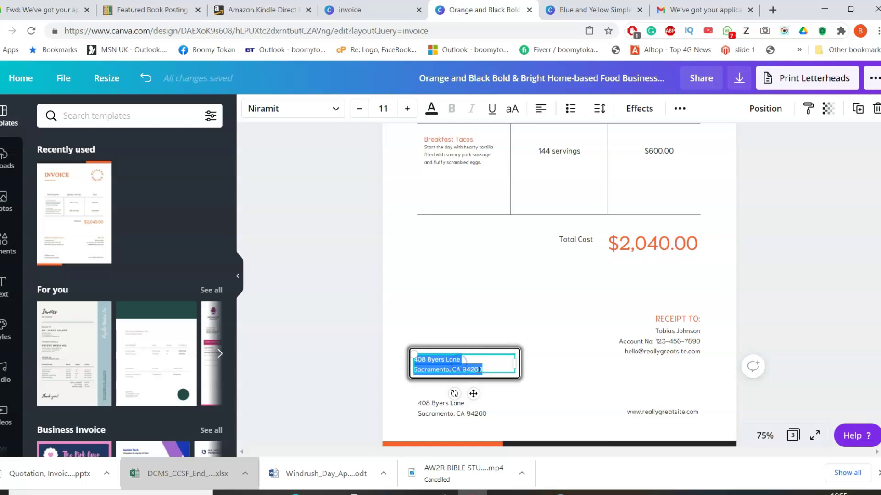
key("BackSpace")
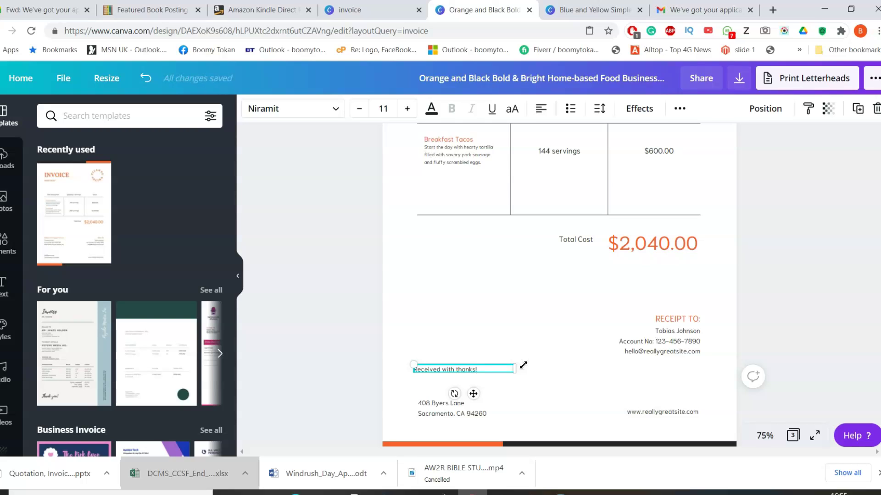
Enlarge the 'Received with thanks!' note to size 25.7 and place it beneath the RECEIPT TO details
left_click_drag(412, 364, 394, 347)
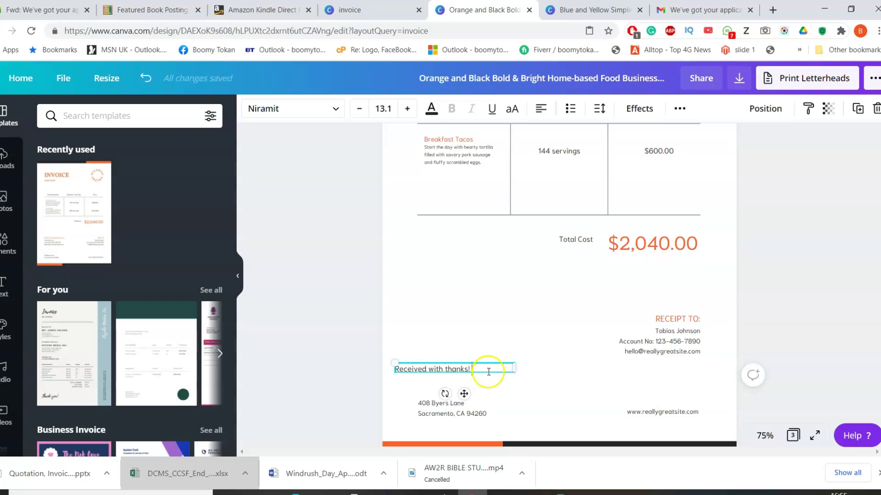
left_click_drag(465, 393, 564, 402)
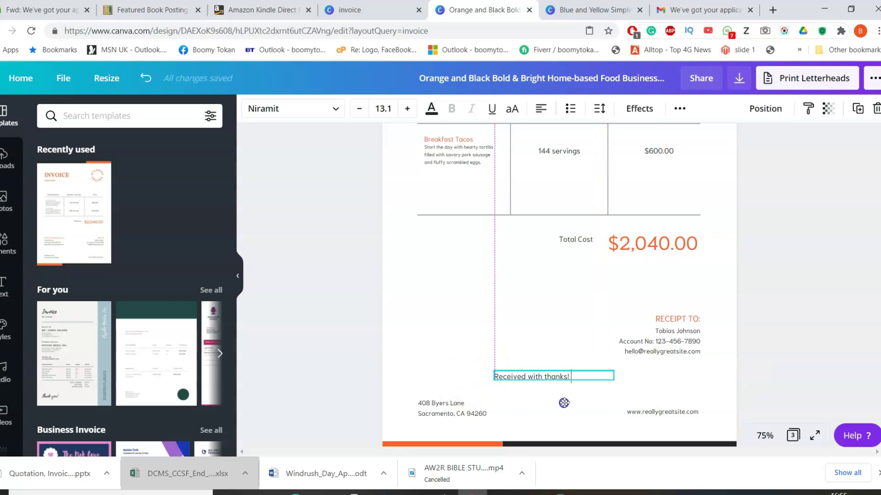
left_click_drag(491, 368, 381, 330)
left_click_drag(506, 402, 590, 404)
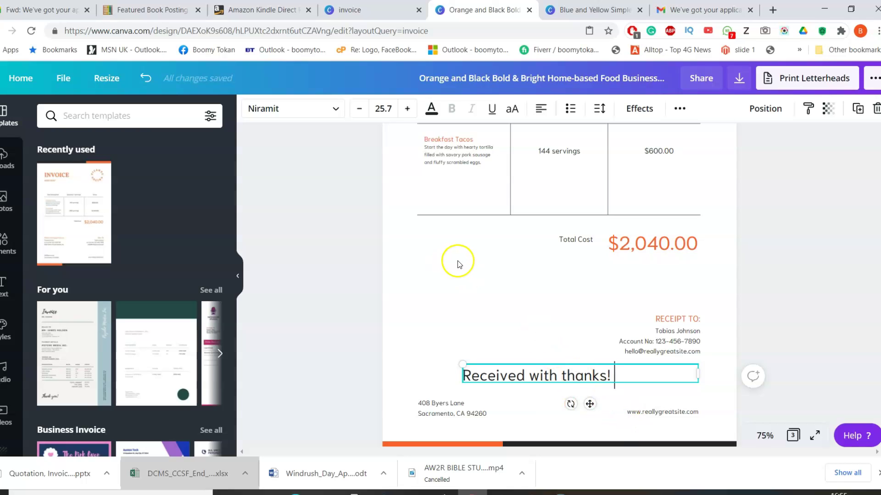
scroll(454, 264, "up", 6)
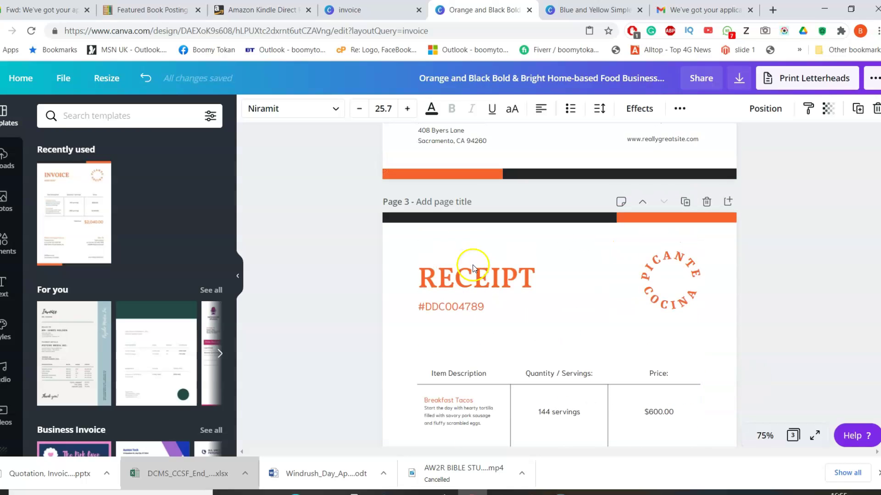
scroll(473, 268, "up", 1)
scroll(583, 360, "down", 3)
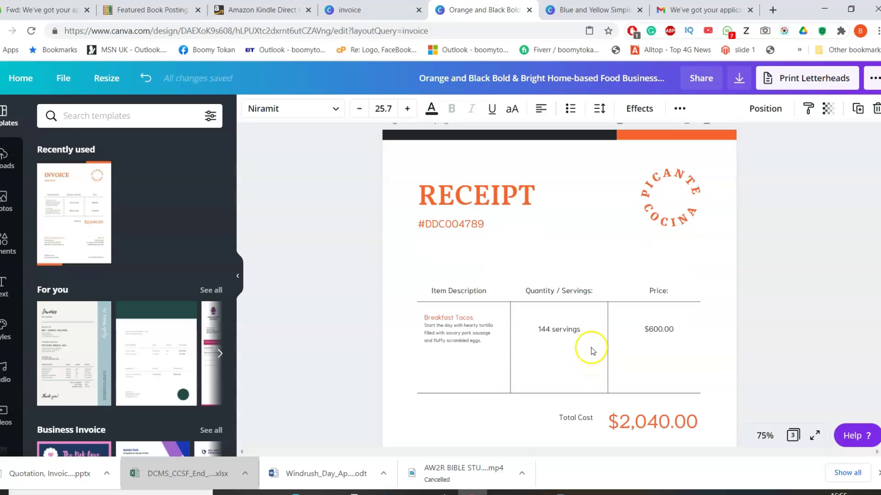
scroll(591, 352, "down", 4)
left_click(626, 371)
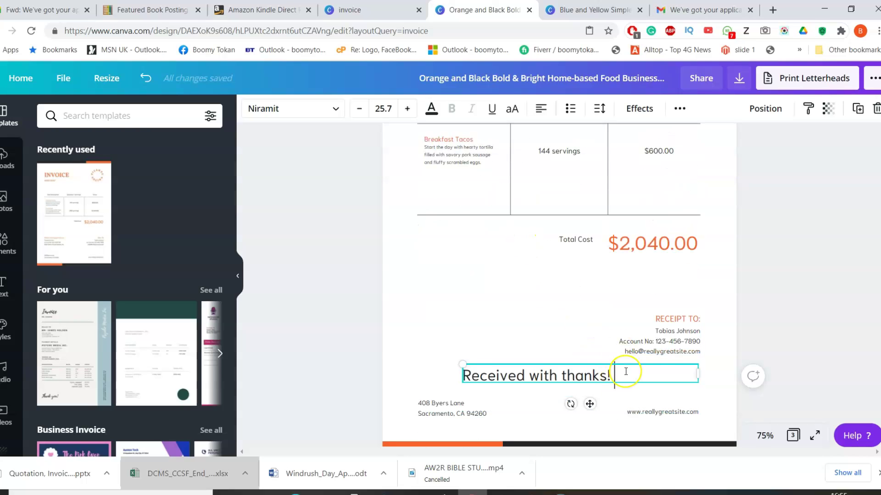